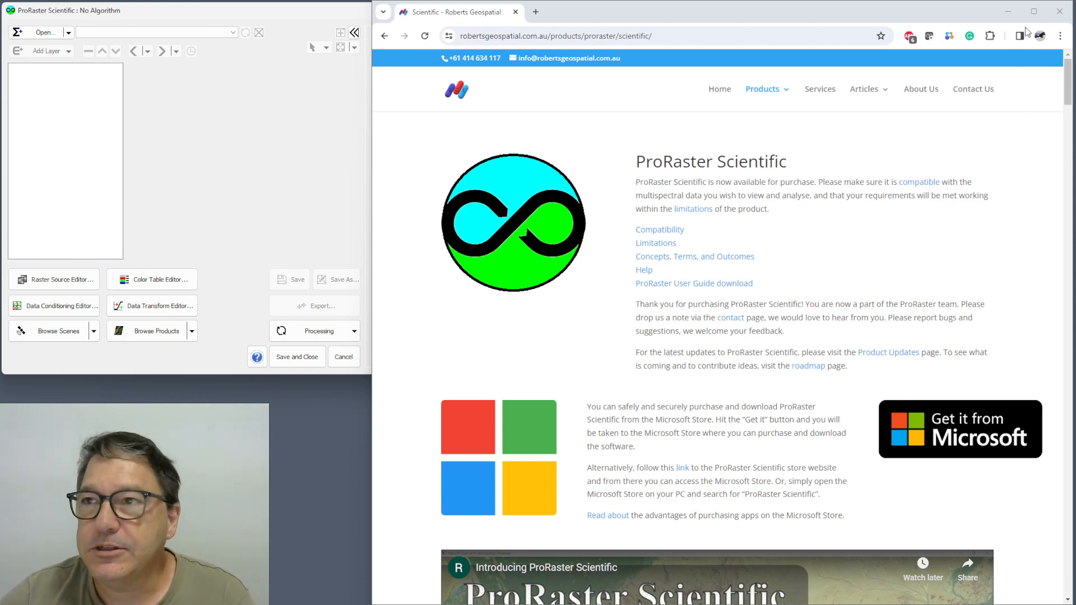
Minimise the browser and create a new algorithm for the raster NSW_TMI_RTP_25m_GDA94_MGA55_05-04-2022.ers.
{"action": "left_click", "coordinate": [1008, 12]}
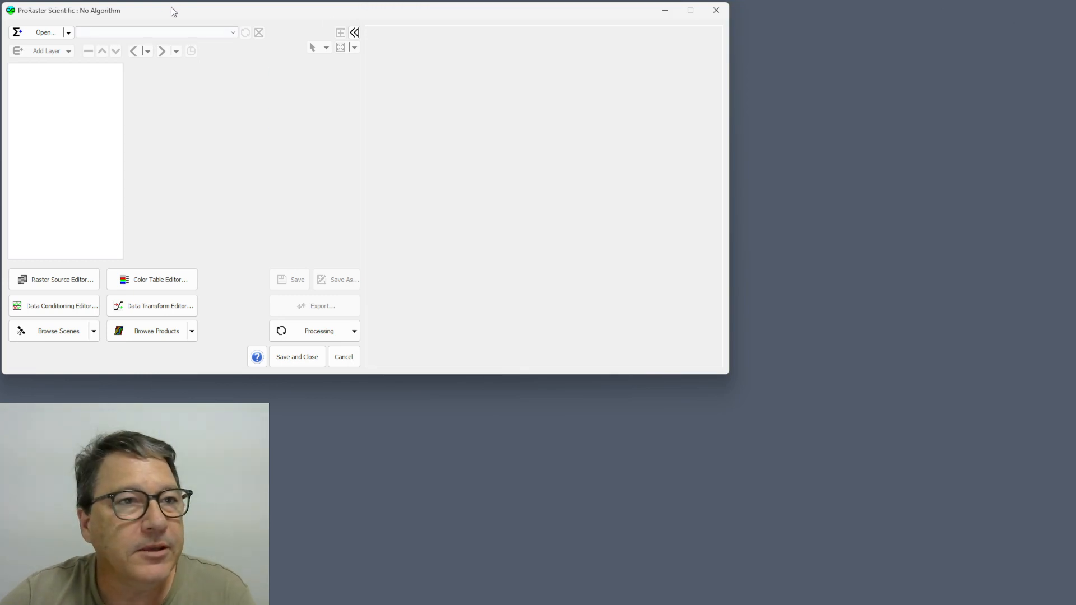
{"action": "left_click", "coordinate": [69, 32]}
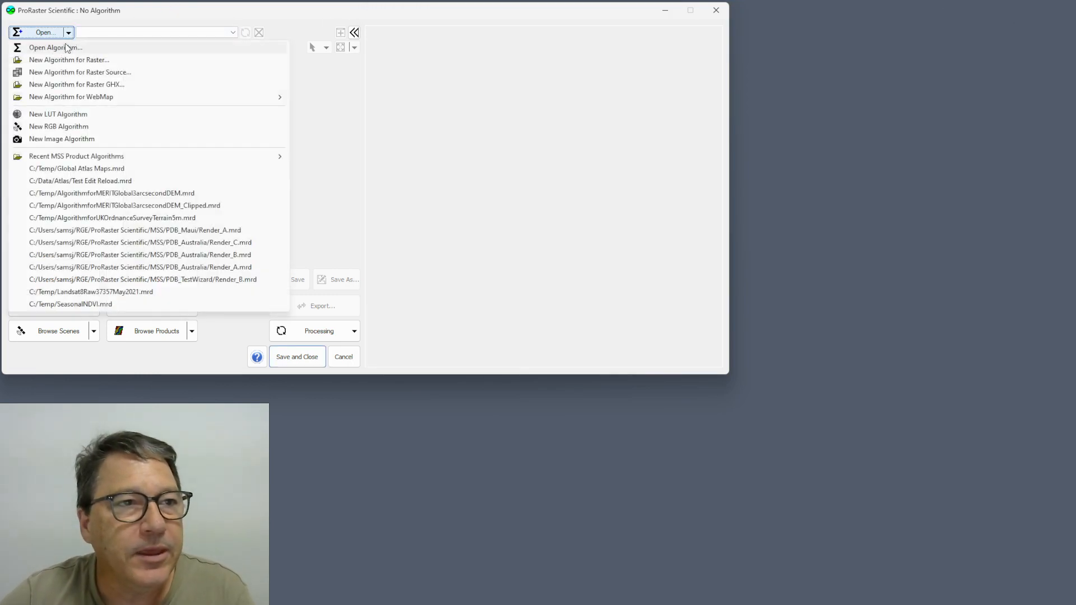
{"action": "left_click", "coordinate": [70, 58]}
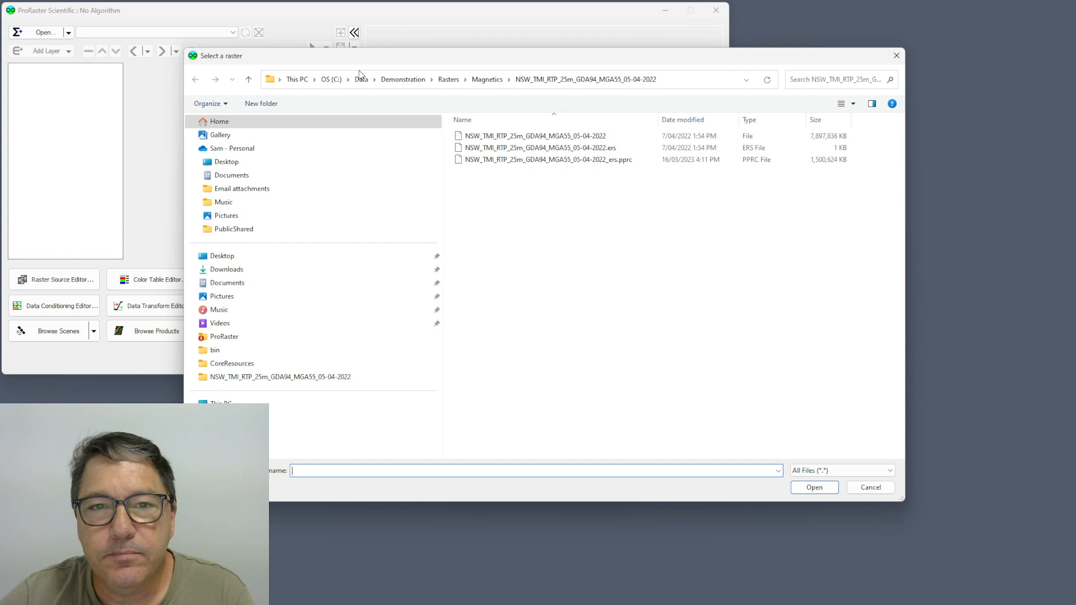
{"action": "double_click", "coordinate": [586, 148]}
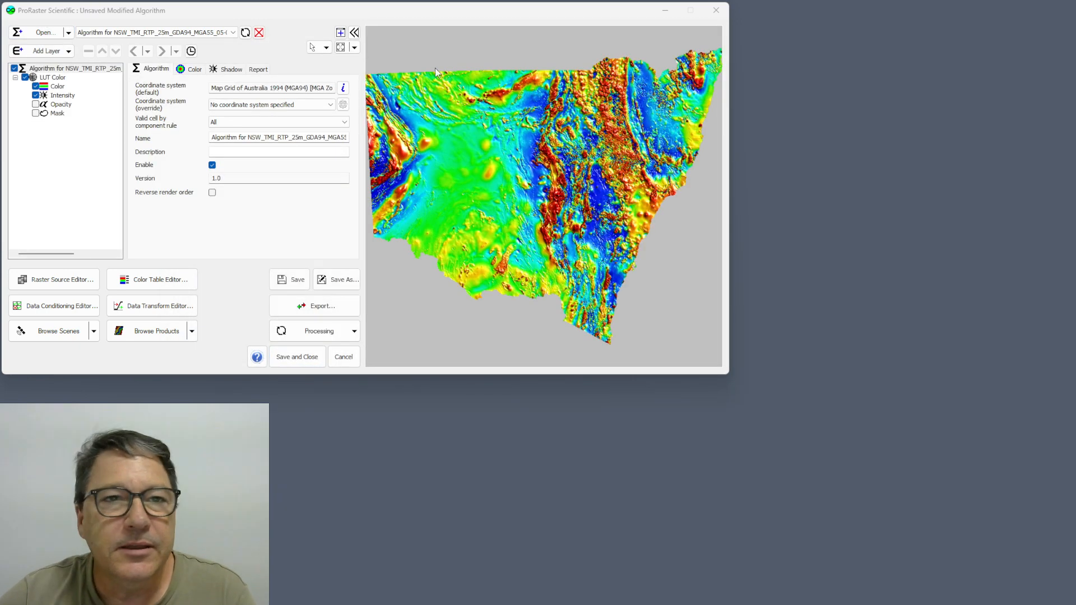
Detach the raster preview into its own window, dock it beside the algorithm editor and widen it to fill the remaining space.
{"action": "left_click", "coordinate": [340, 34]}
{"action": "left_click_drag", "start_coordinate": [412, 29], "coordinate": [1074, 174]}
{"action": "left_click", "coordinate": [972, 222]}
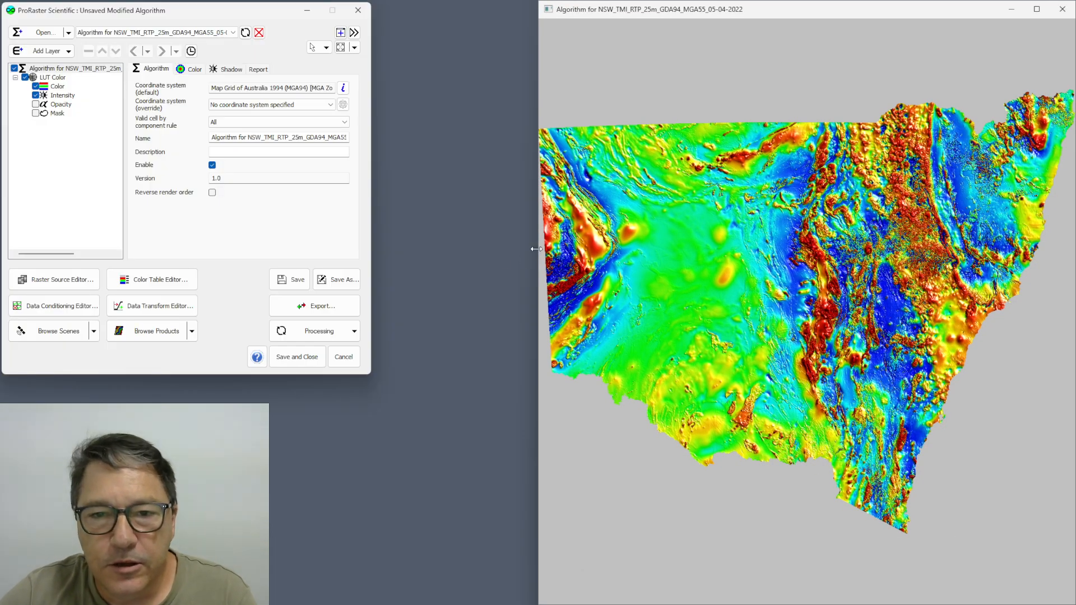
{"action": "left_click_drag", "start_coordinate": [478, 250], "coordinate": [371, 254]}
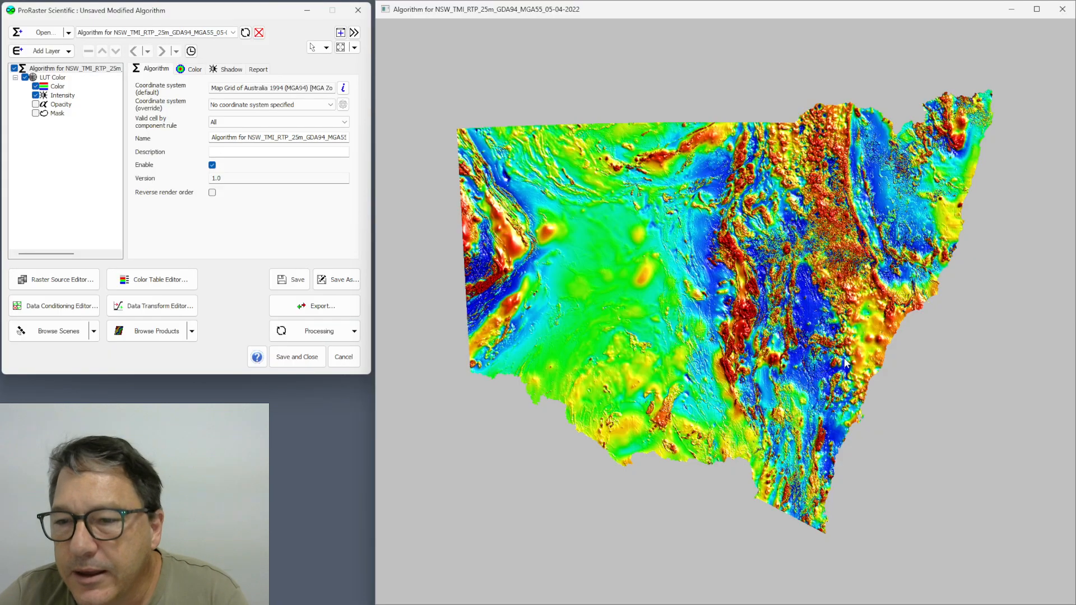
Add a web map layer from Google Maps.xml over the magnetic raster, framed on the red double anomaly near Oberon.
{"action": "scroll", "coordinate": [844, 363], "scroll_direction": "up", "scroll_amount": 5}
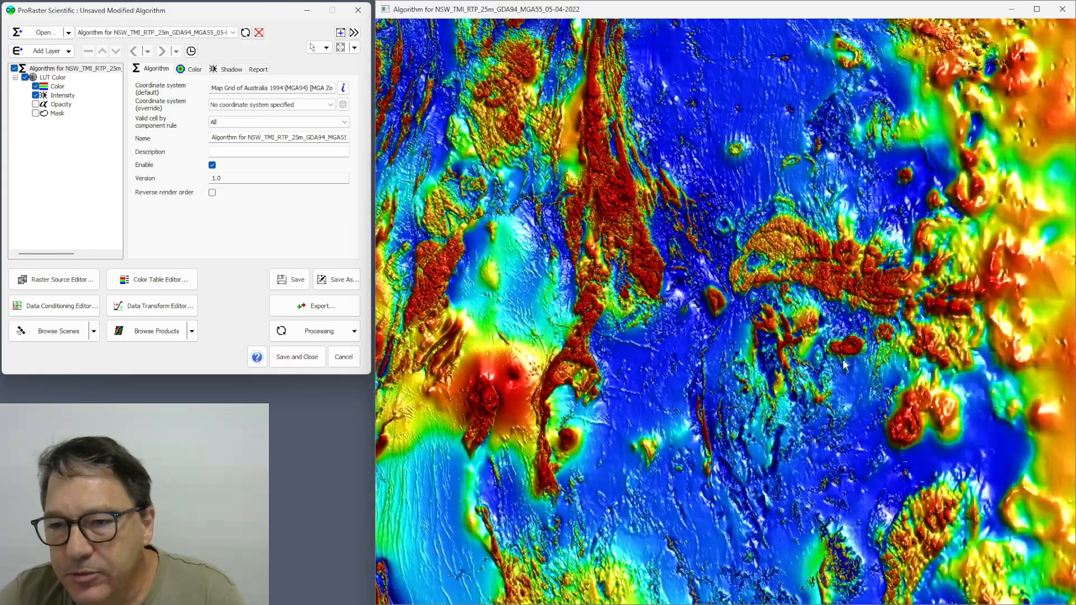
{"action": "scroll", "coordinate": [845, 364], "scroll_direction": "up", "scroll_amount": 5}
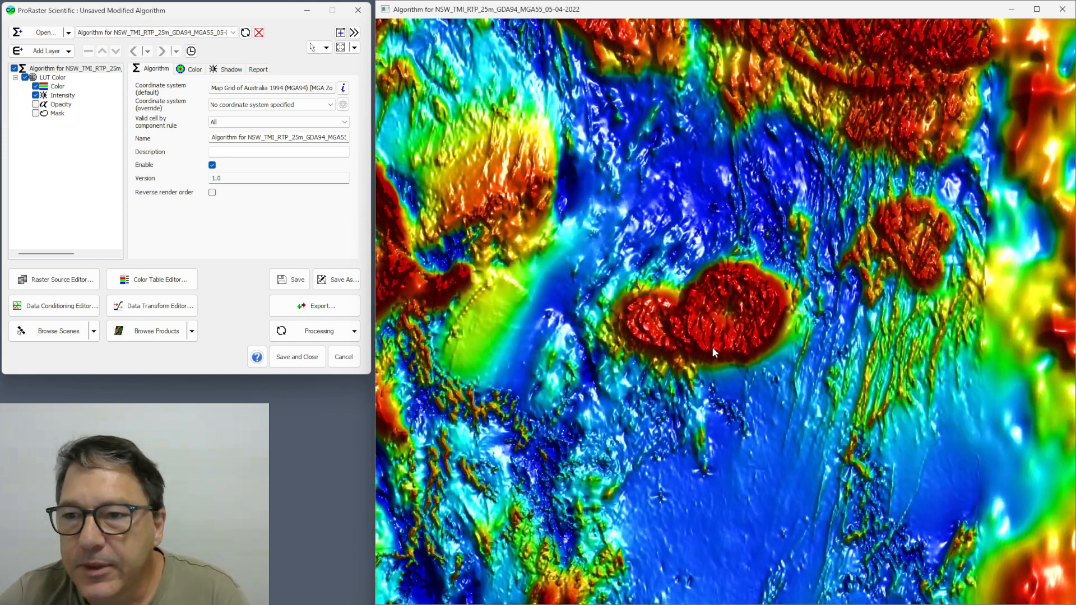
{"action": "scroll", "coordinate": [713, 349], "scroll_direction": "up", "scroll_amount": 5}
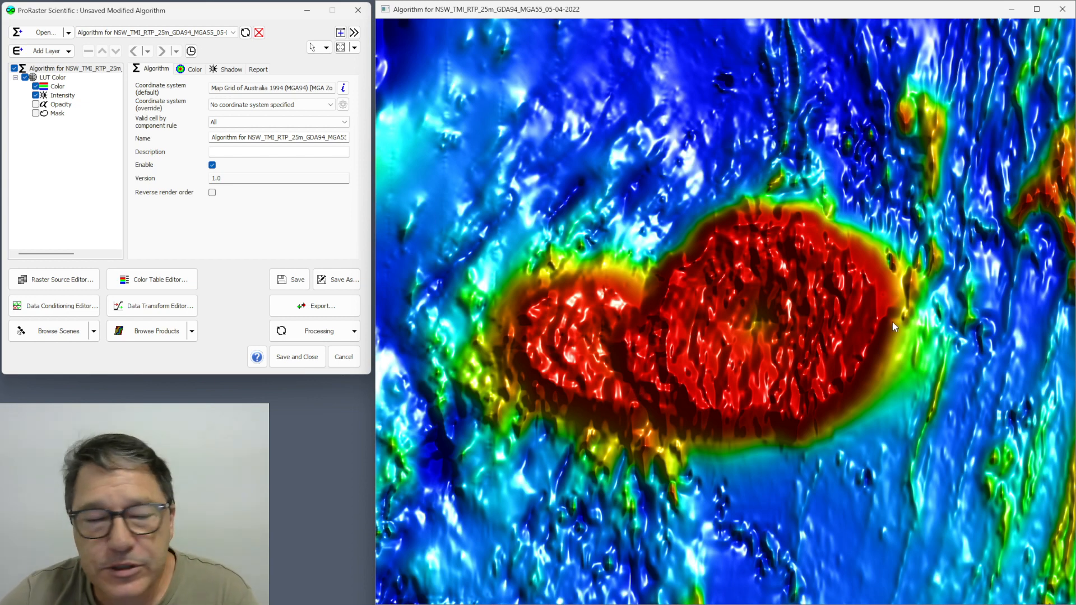
{"action": "left_click", "coordinate": [68, 51]}
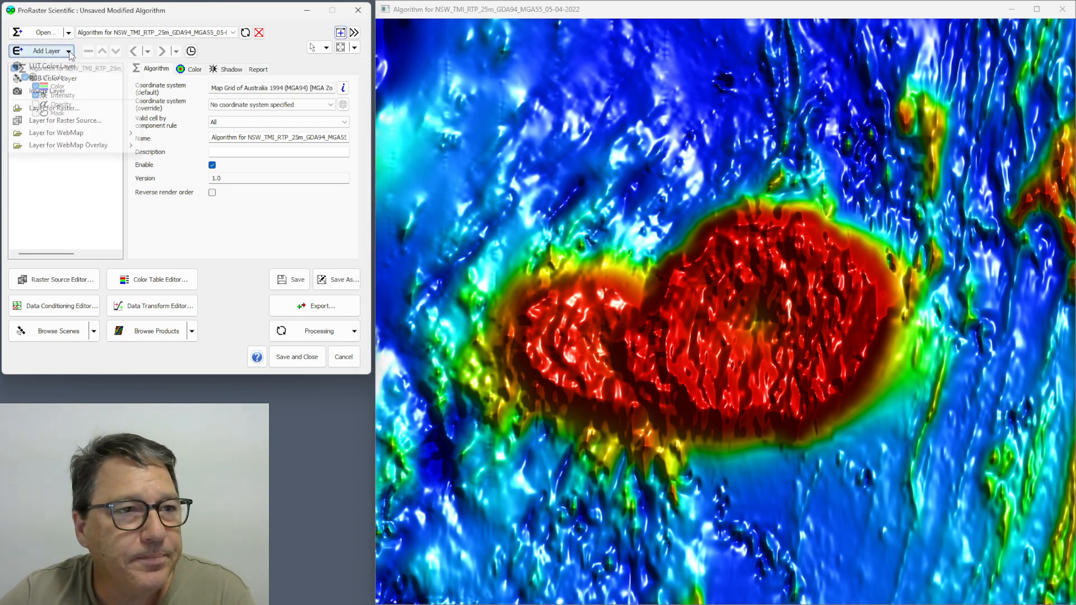
{"action": "mouse_move", "coordinate": [67, 135]}
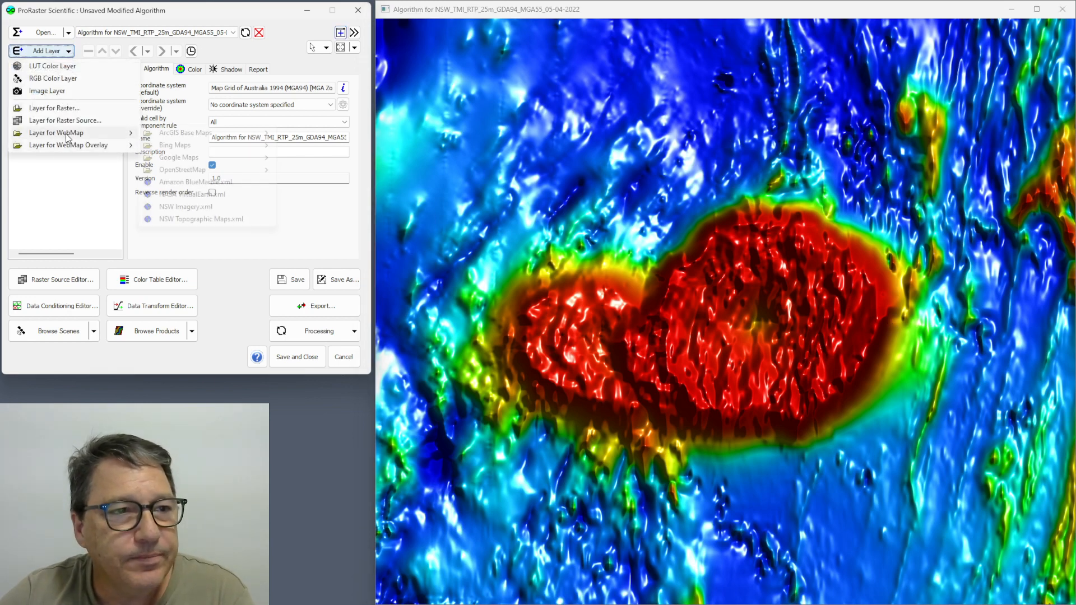
{"action": "mouse_move", "coordinate": [252, 157]}
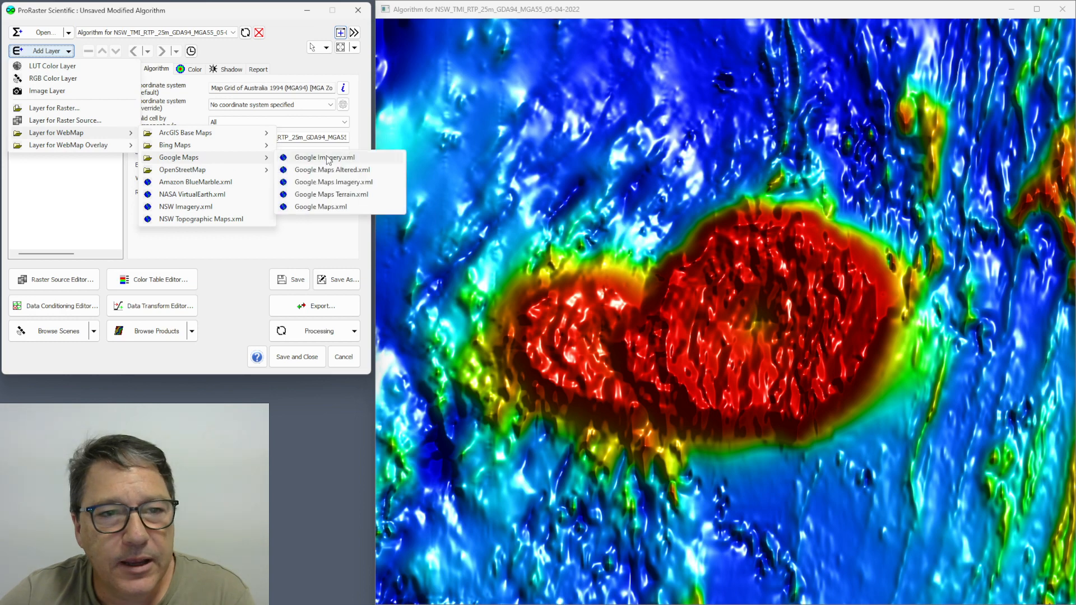
{"action": "left_click", "coordinate": [328, 207]}
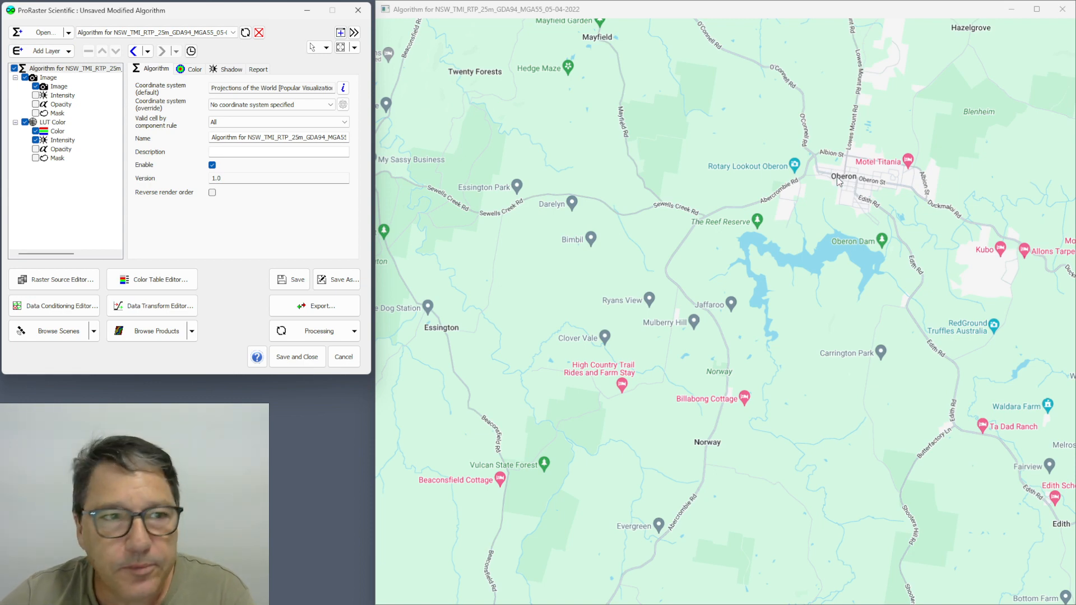
Set the algorithm's blending rule to Light Table with a light table opacity of 190.
{"action": "left_click", "coordinate": [60, 69]}
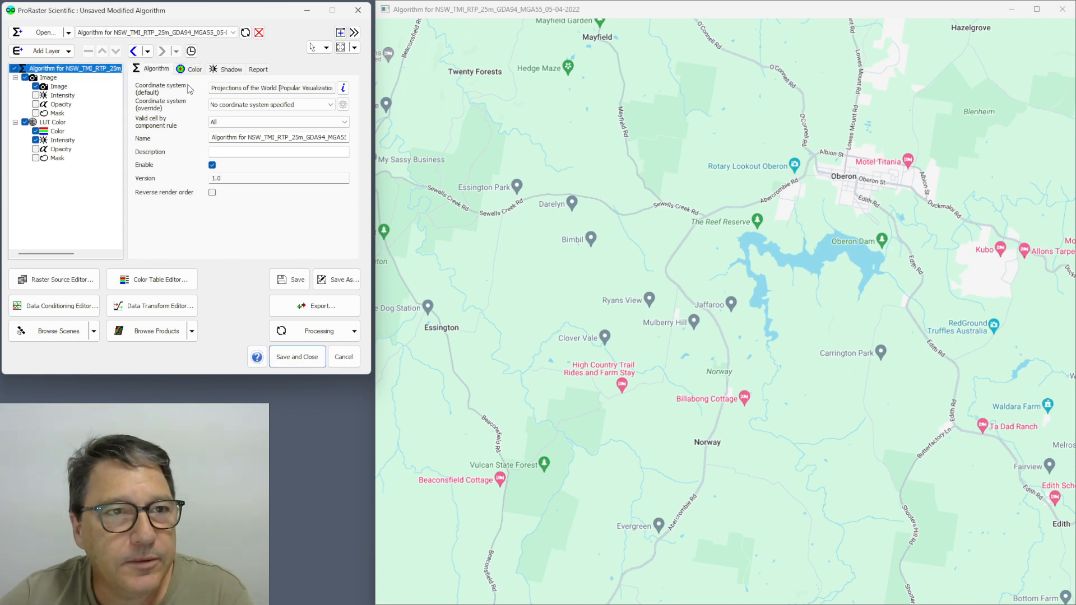
{"action": "left_click", "coordinate": [194, 69]}
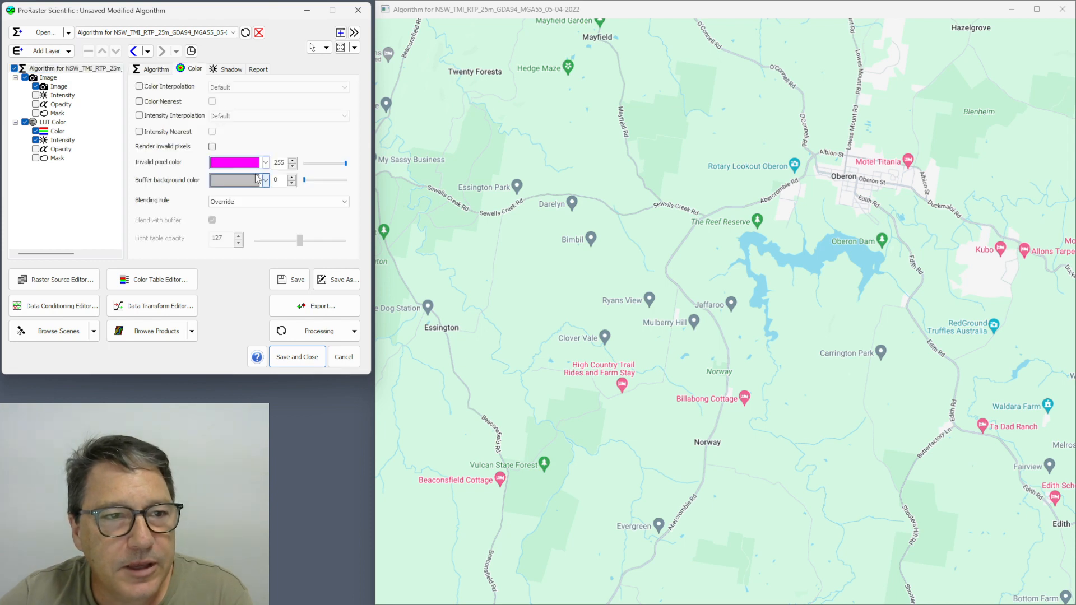
{"action": "left_click", "coordinate": [277, 203]}
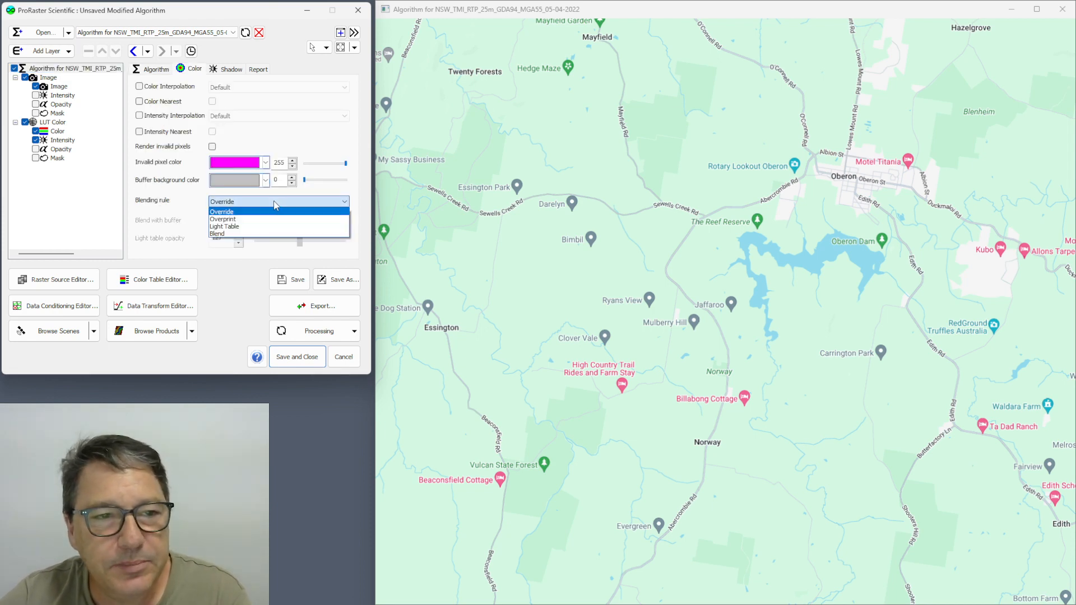
{"action": "left_click", "coordinate": [268, 228]}
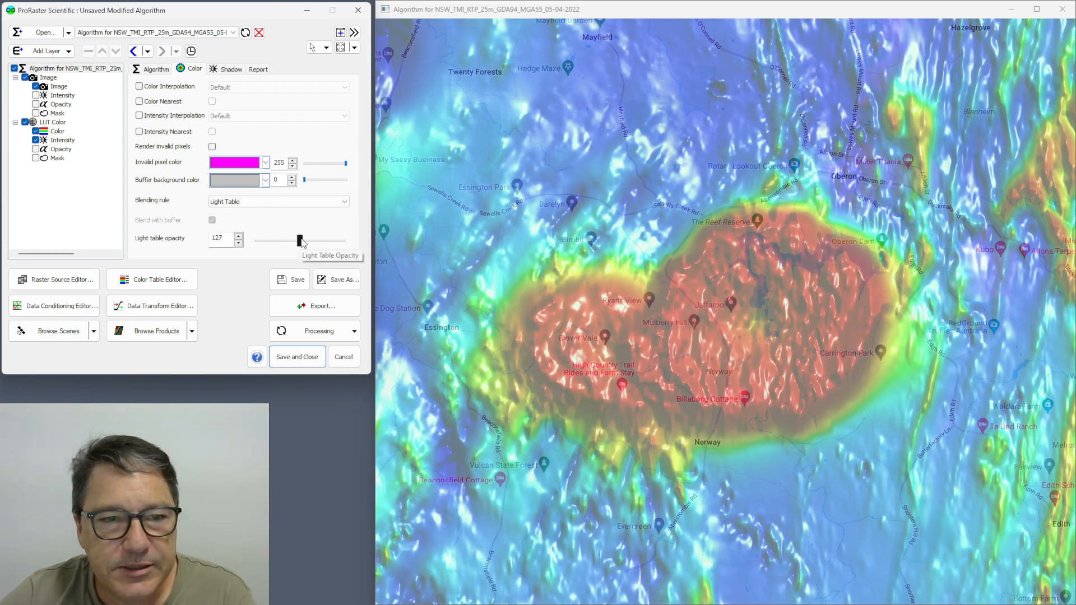
{"action": "mouse_move", "coordinate": [303, 241]}
{"action": "left_mouse_down"}
{"action": "mouse_move", "coordinate": [331, 244]}
{"action": "mouse_move", "coordinate": [282, 242]}
{"action": "left_mouse_up"}
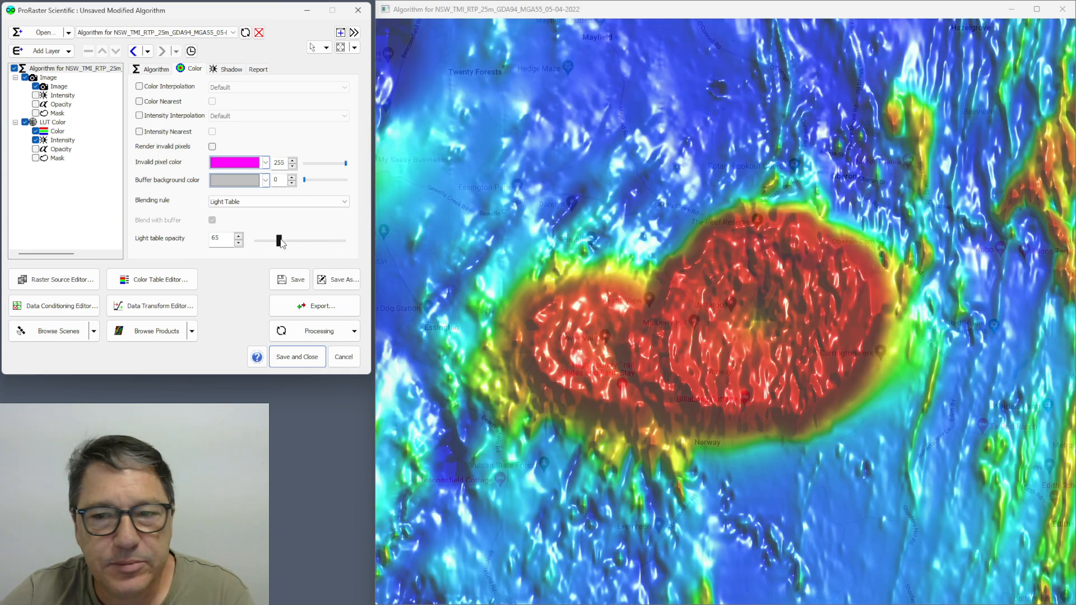
{"action": "left_click_drag", "start_coordinate": [290, 244], "coordinate": [318, 245]}
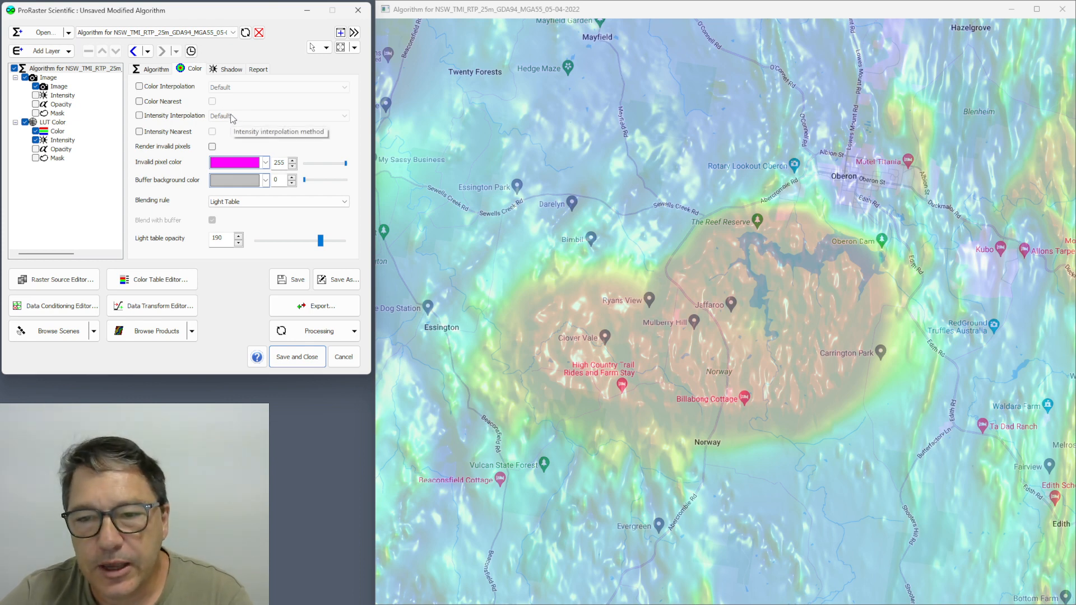
Remove the Google Maps image layer and add the Google Maps Grey.mvr web map overlay in its place.
{"action": "left_click", "coordinate": [48, 79]}
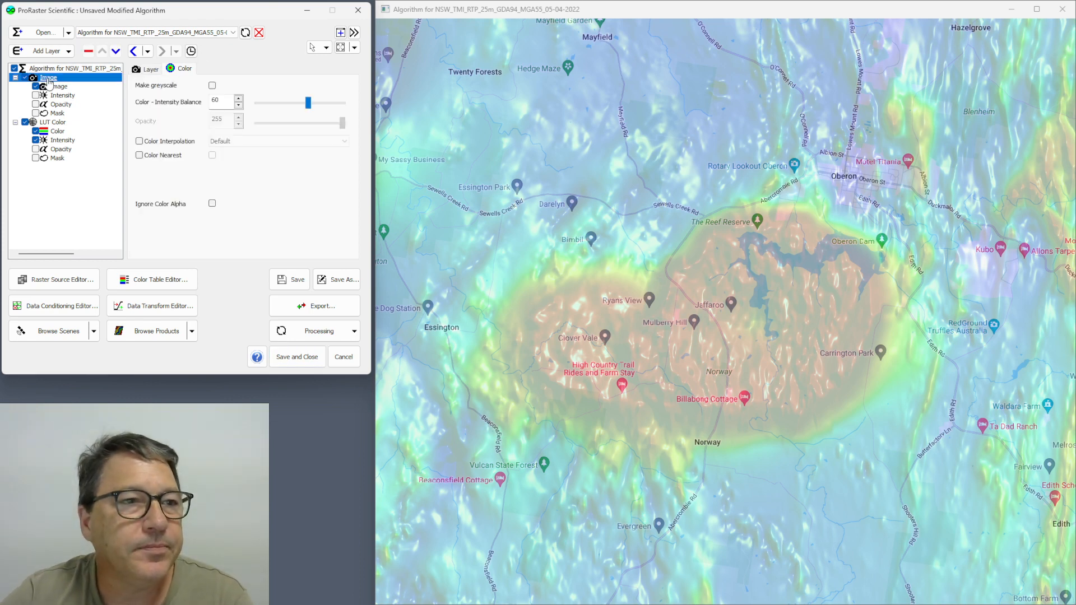
{"action": "left_click", "coordinate": [88, 54]}
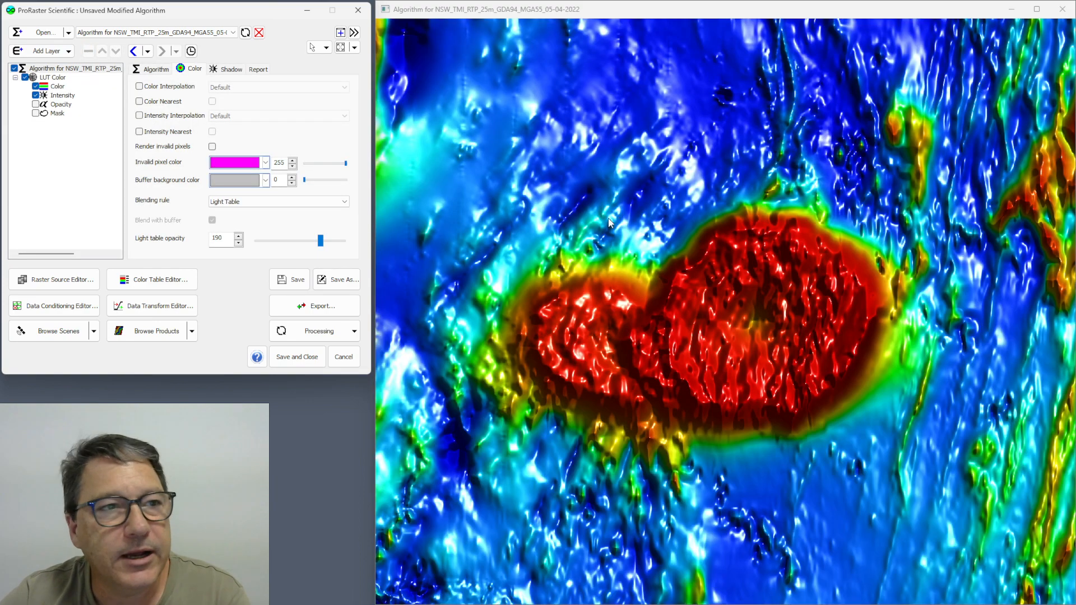
{"action": "left_click", "coordinate": [68, 52]}
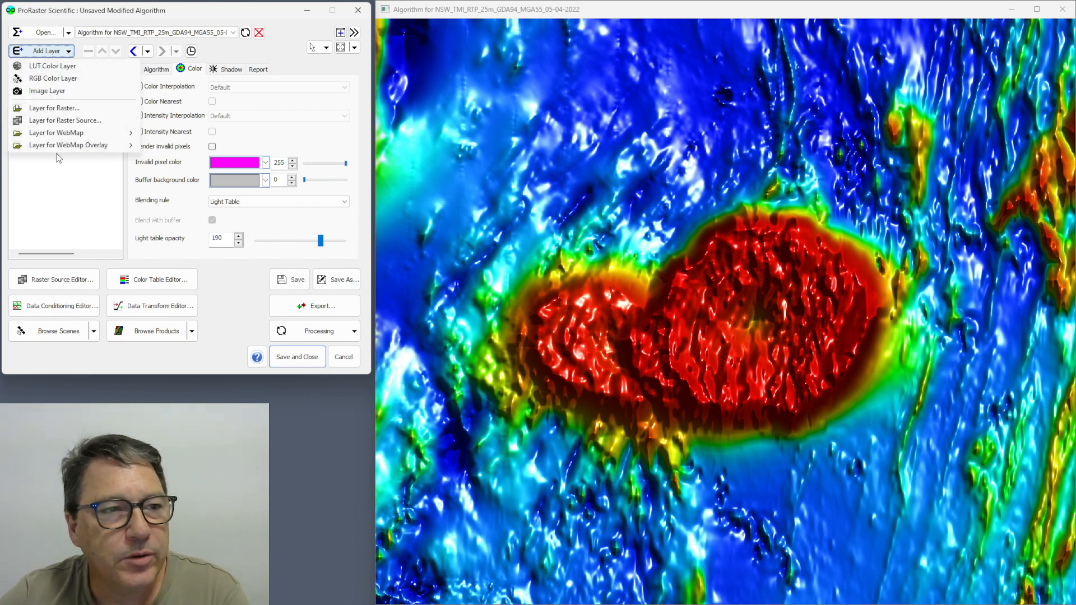
{"action": "mouse_move", "coordinate": [63, 149]}
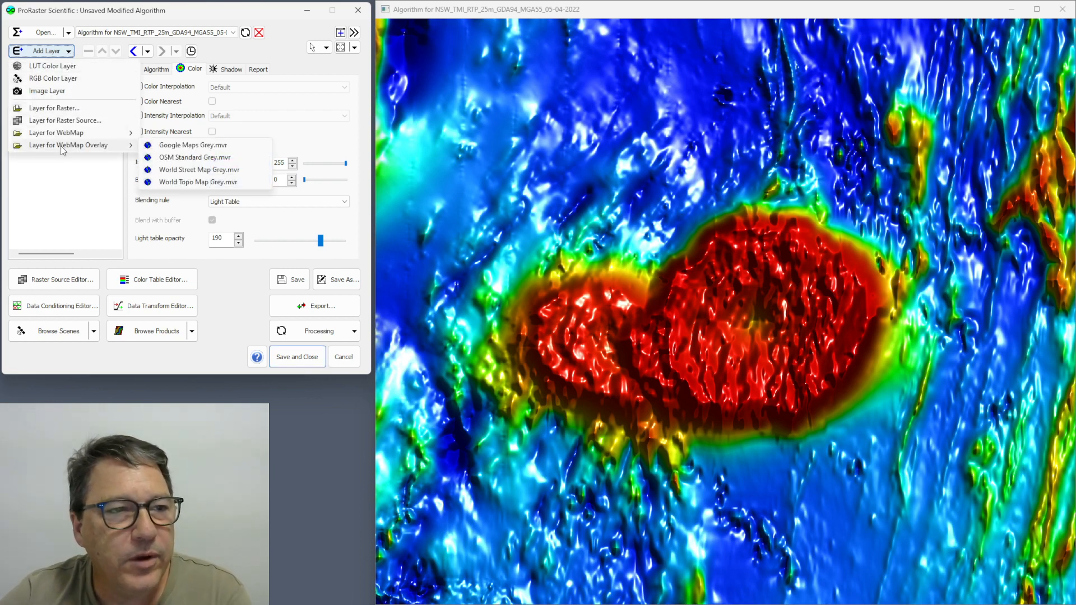
{"action": "left_click", "coordinate": [193, 149]}
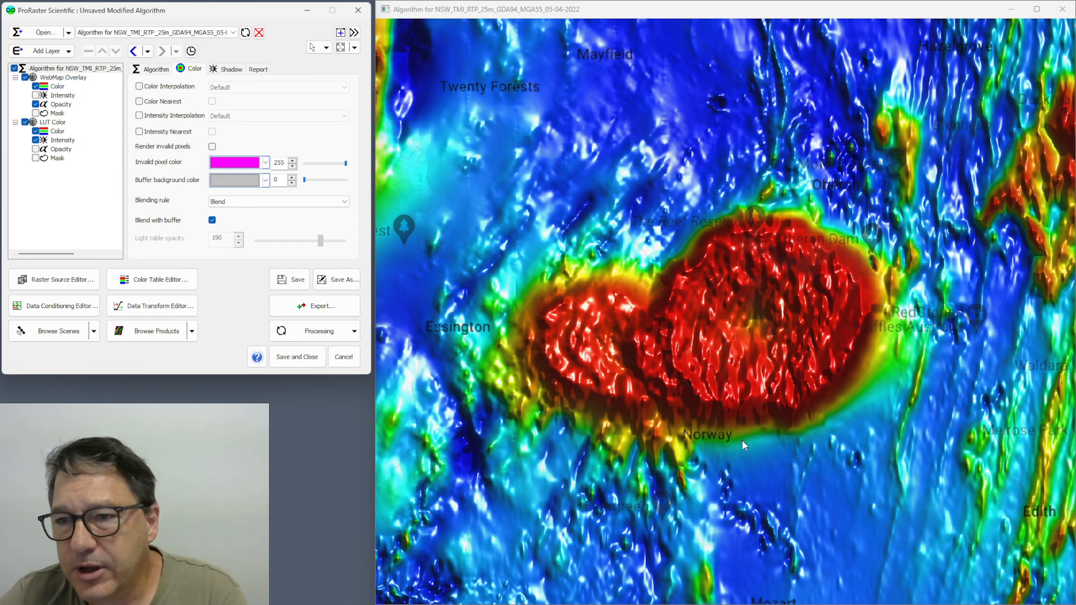
Examine the overlay's labels and roads over the magnetic raster around Oberon and Sewells Creek Road at several zoom levels.
{"action": "scroll", "coordinate": [830, 214], "scroll_direction": "up", "scroll_amount": 4}
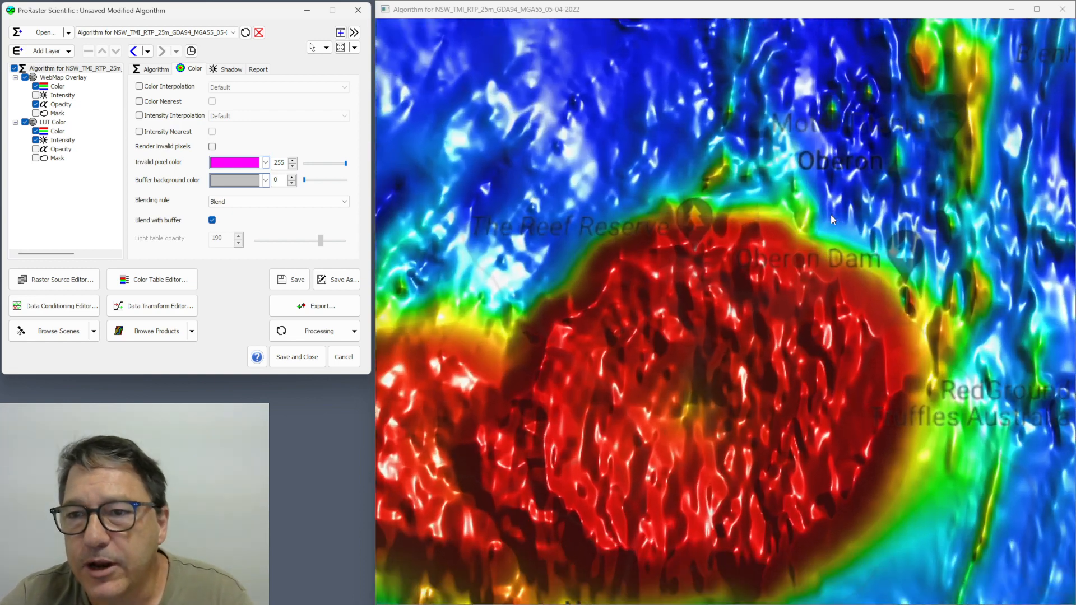
{"action": "scroll", "coordinate": [815, 197], "scroll_direction": "up", "scroll_amount": 2}
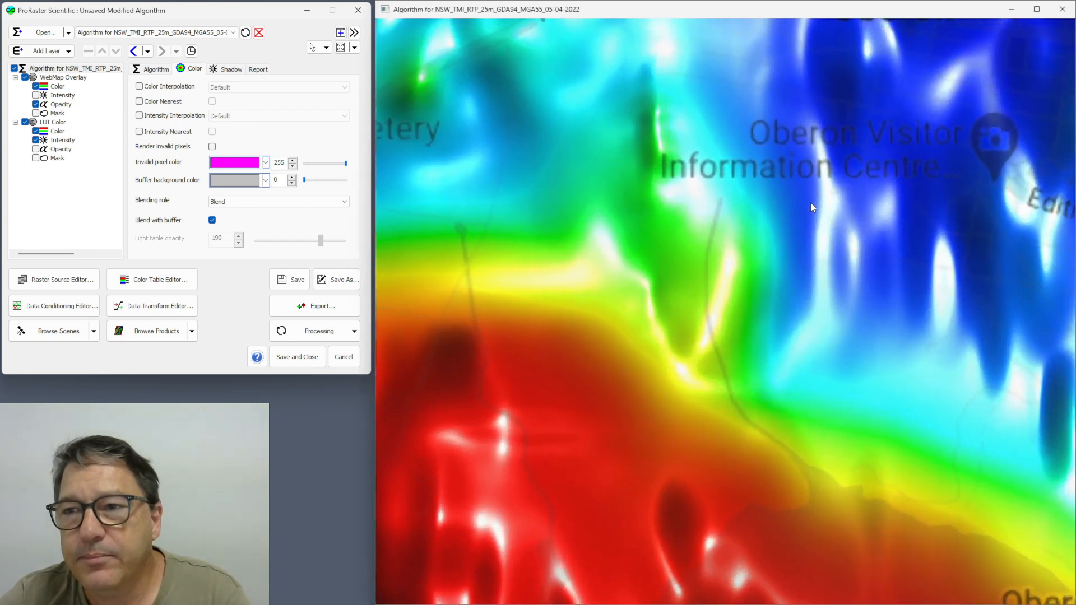
{"action": "scroll", "coordinate": [647, 260], "scroll_direction": "up", "scroll_amount": 3}
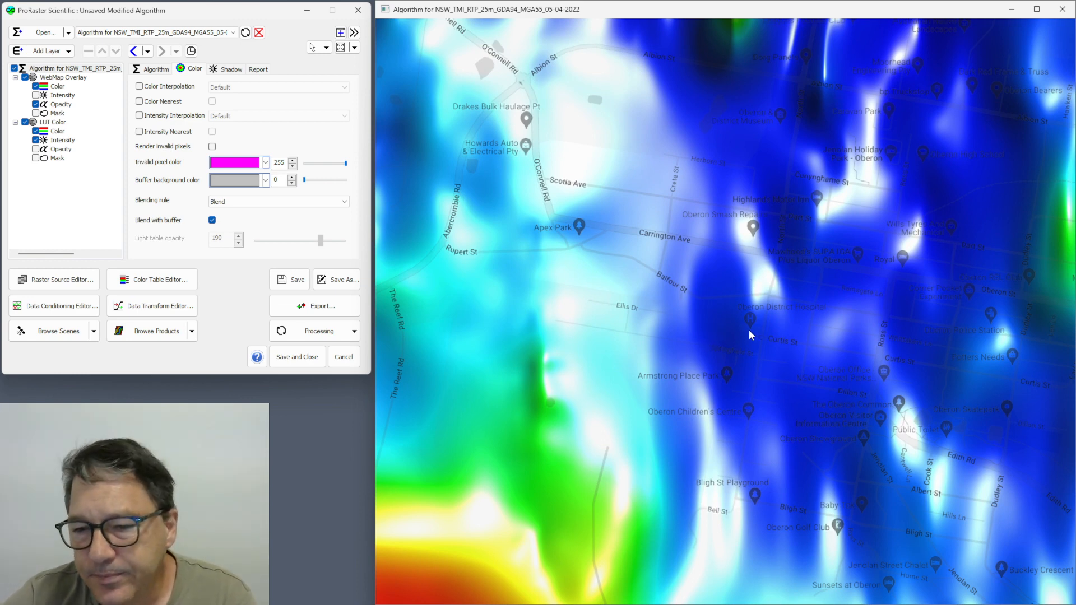
{"action": "scroll", "coordinate": [749, 339], "scroll_direction": "down", "scroll_amount": 4}
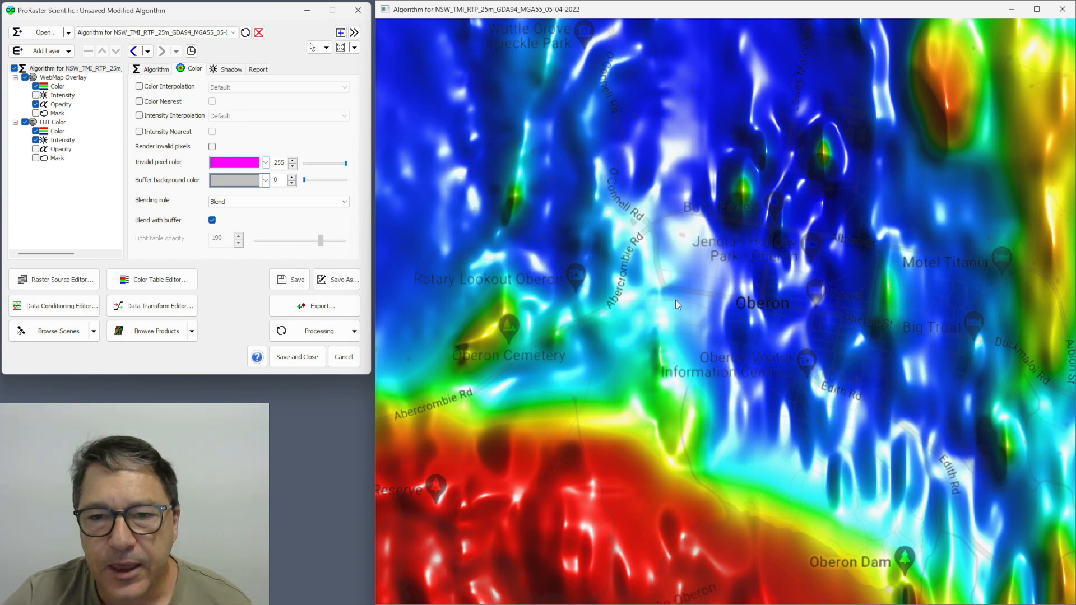
{"action": "scroll", "coordinate": [734, 312], "scroll_direction": "down", "scroll_amount": 3}
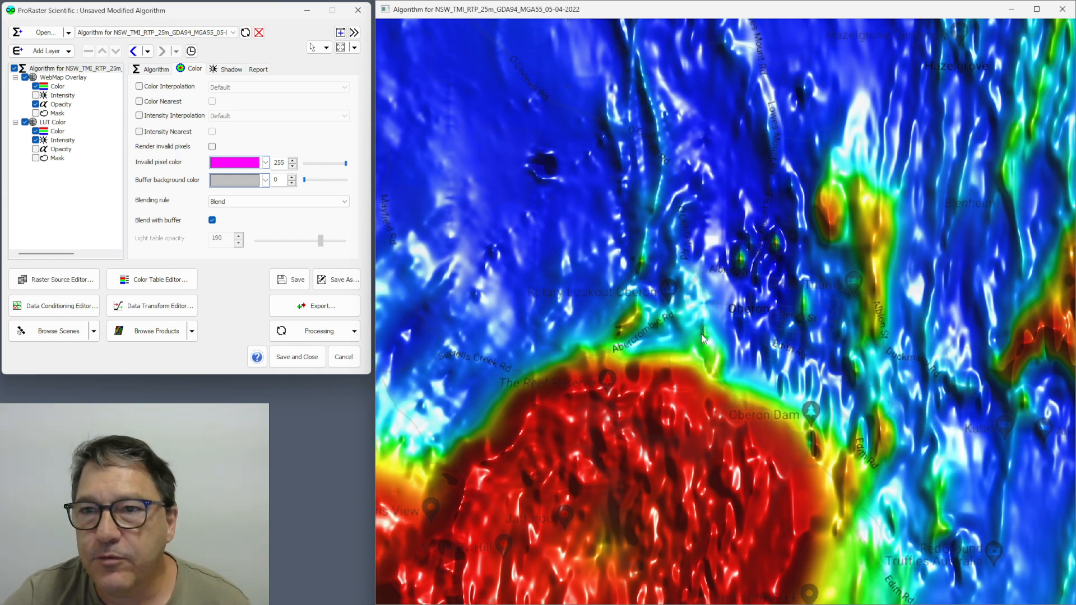
{"action": "left_click_drag", "start_coordinate": [702, 334], "coordinate": [773, 318]}
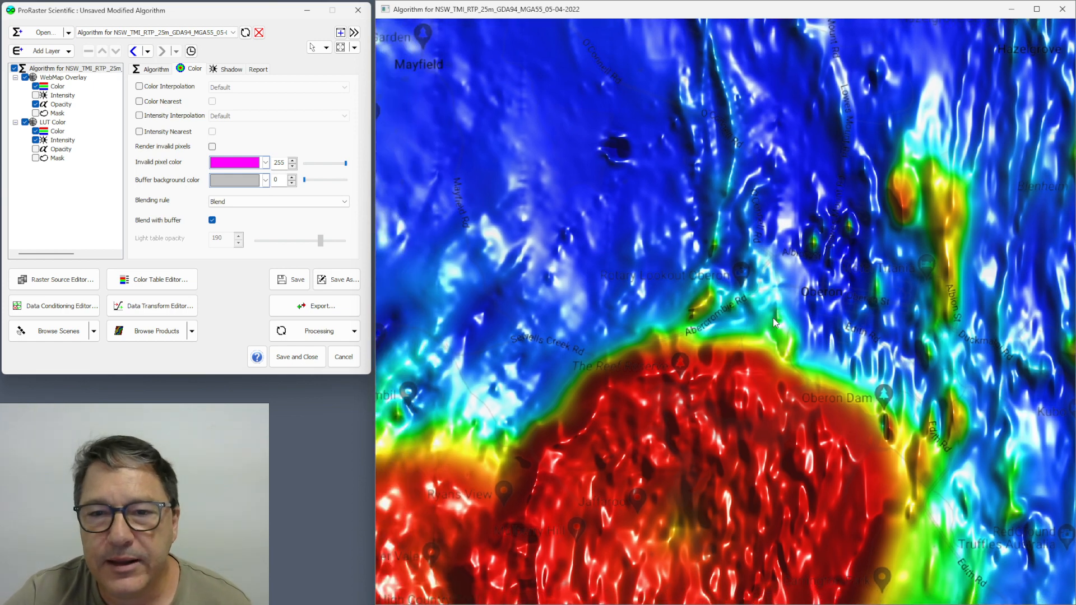
{"action": "left_click_drag", "start_coordinate": [586, 367], "coordinate": [695, 345]}
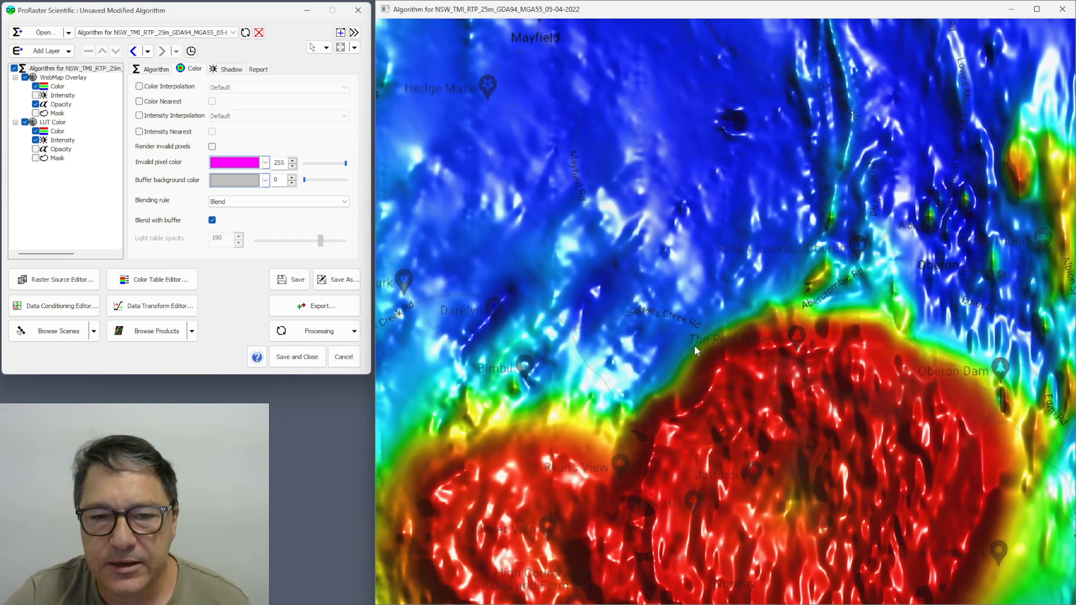
{"action": "scroll", "coordinate": [585, 376], "scroll_direction": "up", "scroll_amount": 2}
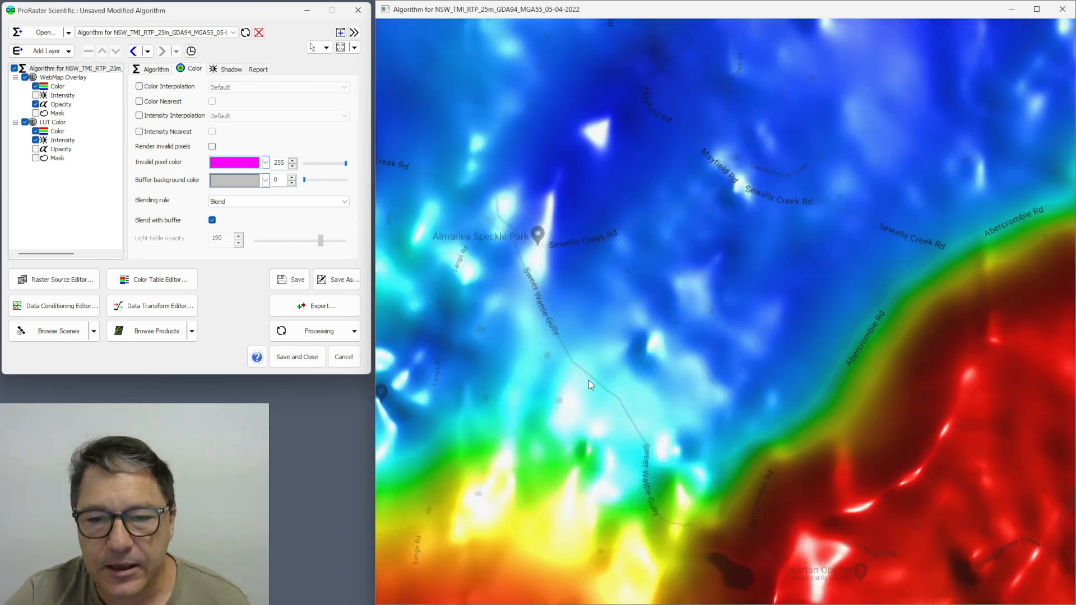
{"action": "scroll", "coordinate": [615, 398], "scroll_direction": "down", "scroll_amount": 3}
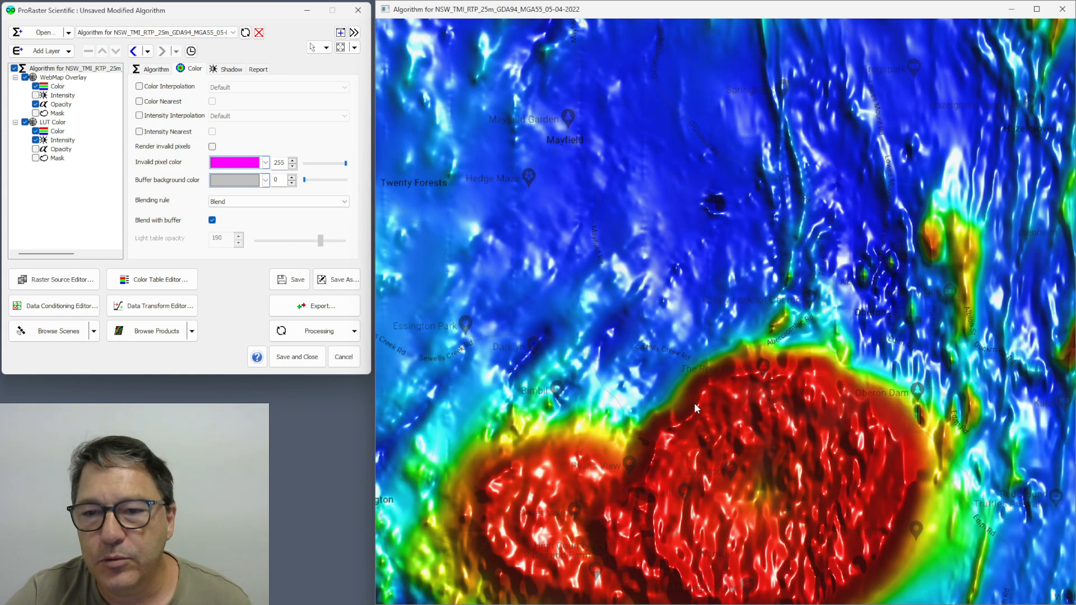
{"action": "left_click_drag", "start_coordinate": [694, 403], "coordinate": [739, 265]}
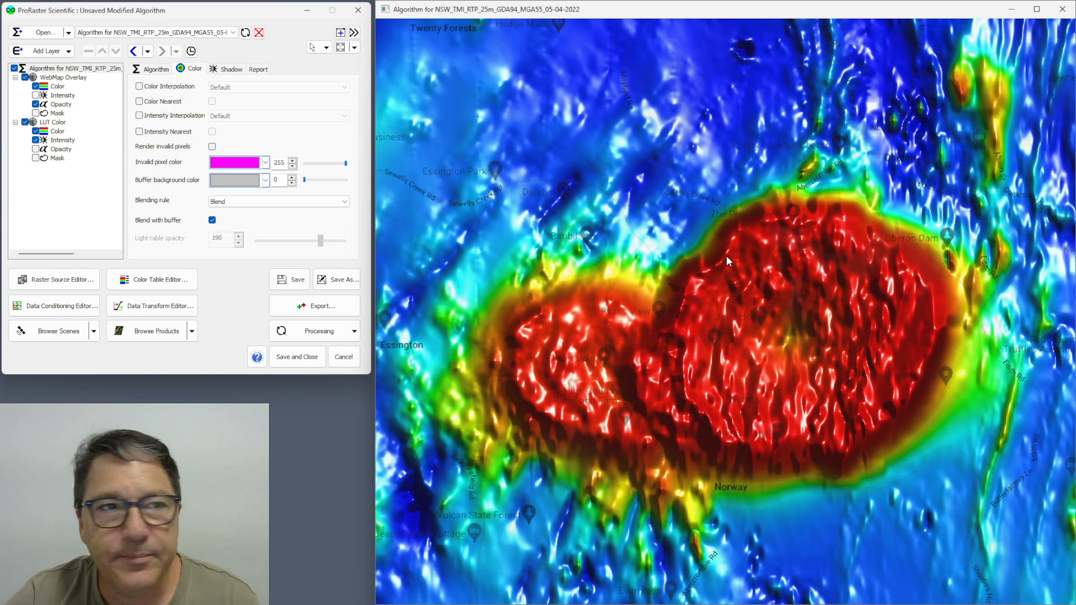
{"action": "left_click", "coordinate": [67, 51]}
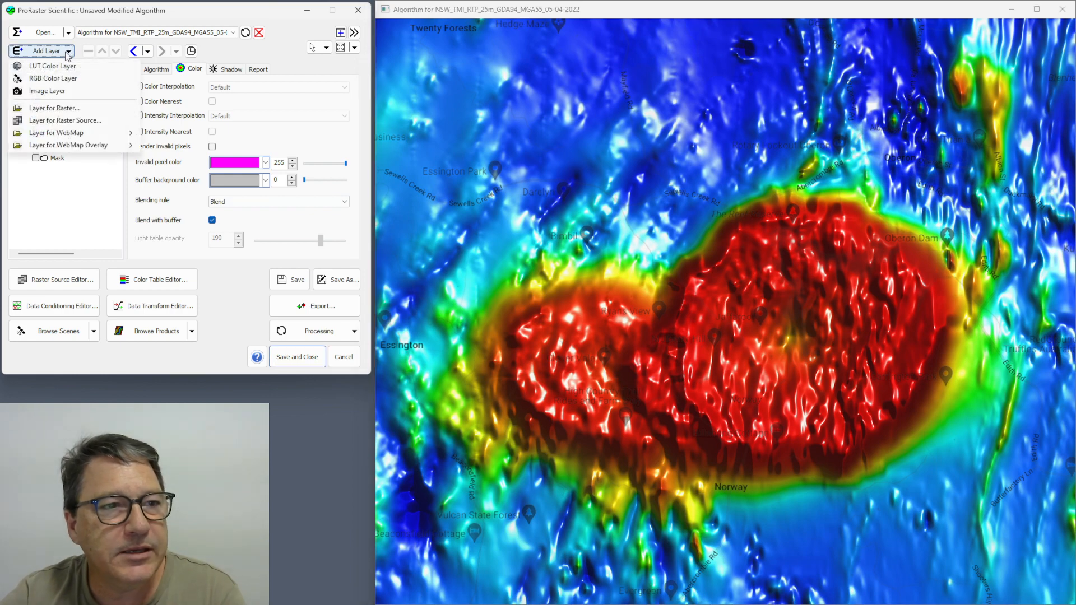
{"action": "mouse_move", "coordinate": [68, 147]}
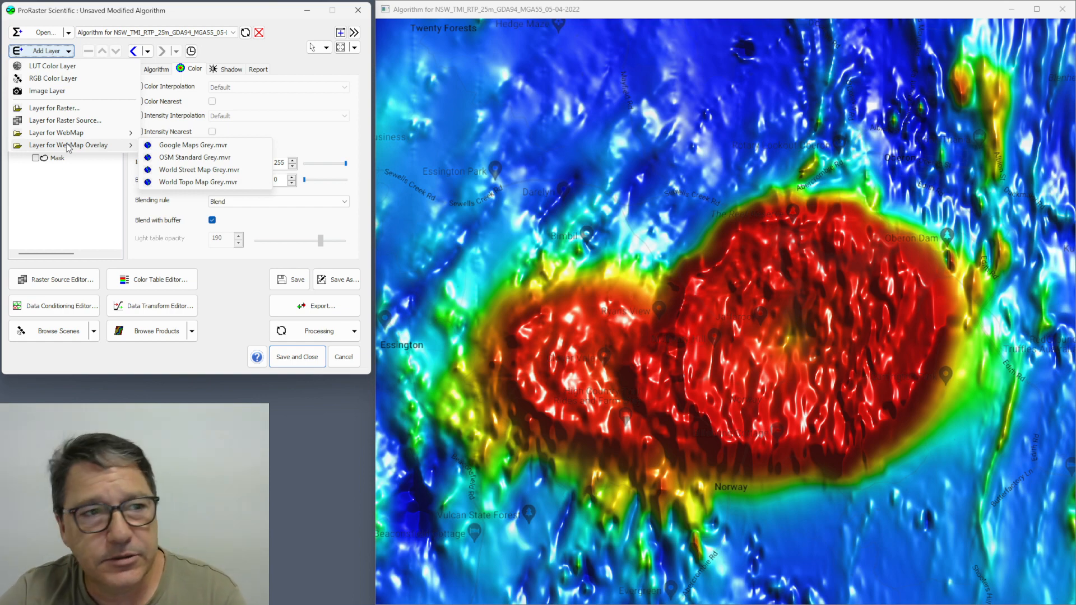
{"action": "left_click", "coordinate": [183, 8]}
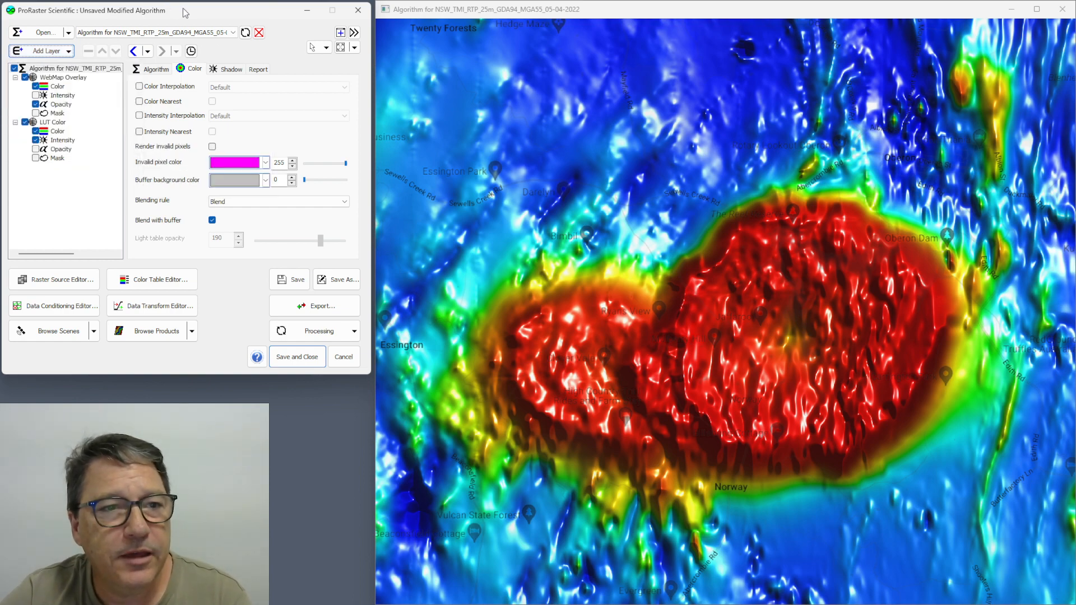